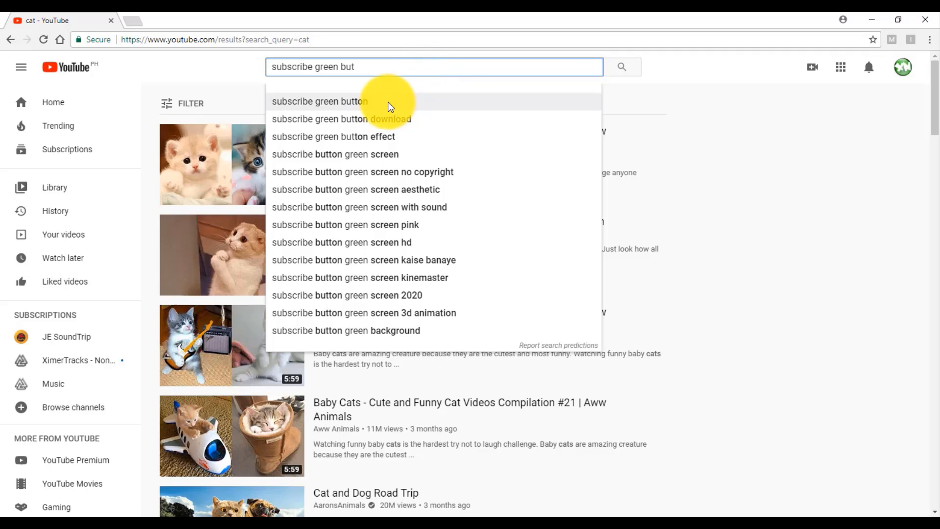
- Search YouTube for "subscribe green button" and open the animated green screen subscribe button with bell icon video in a new tab
left_click(390, 101)
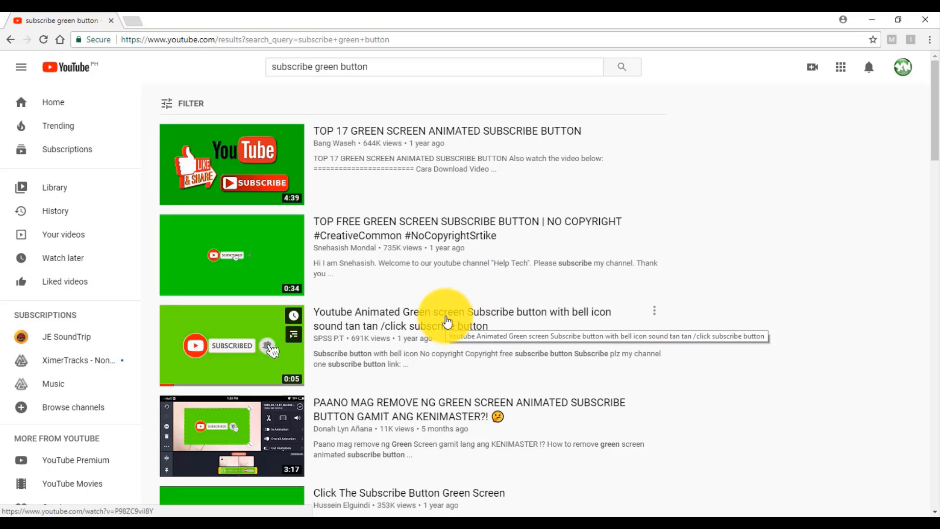
right_click(447, 322)
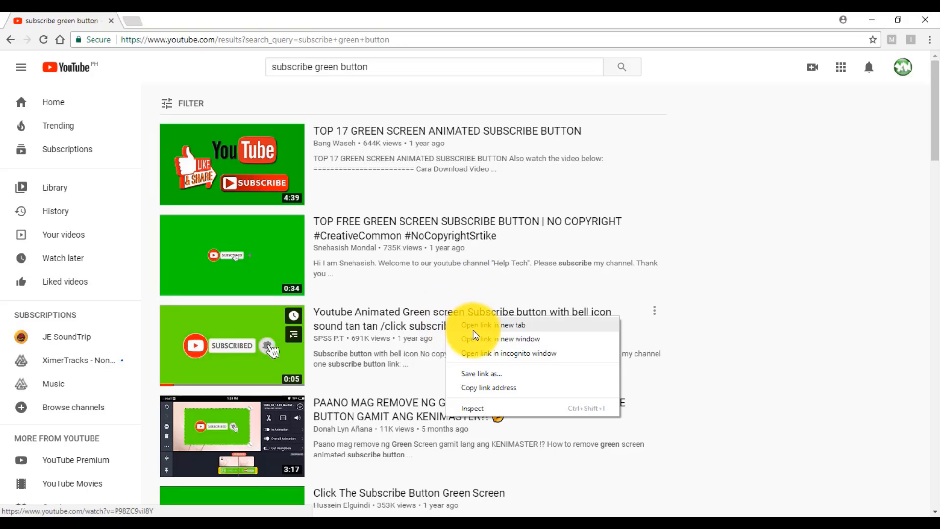
right_click(245, 327)
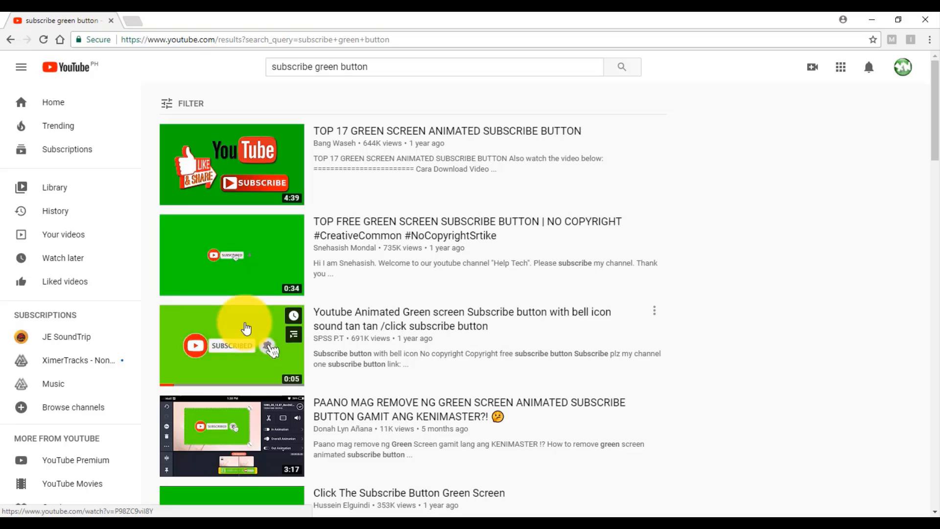
right_click(242, 322)
left_click(294, 335)
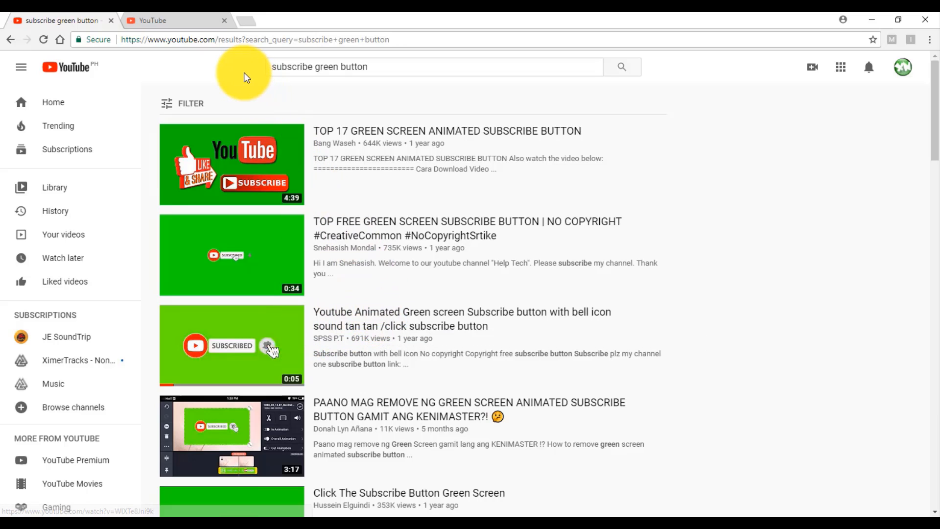
left_click(204, 28)
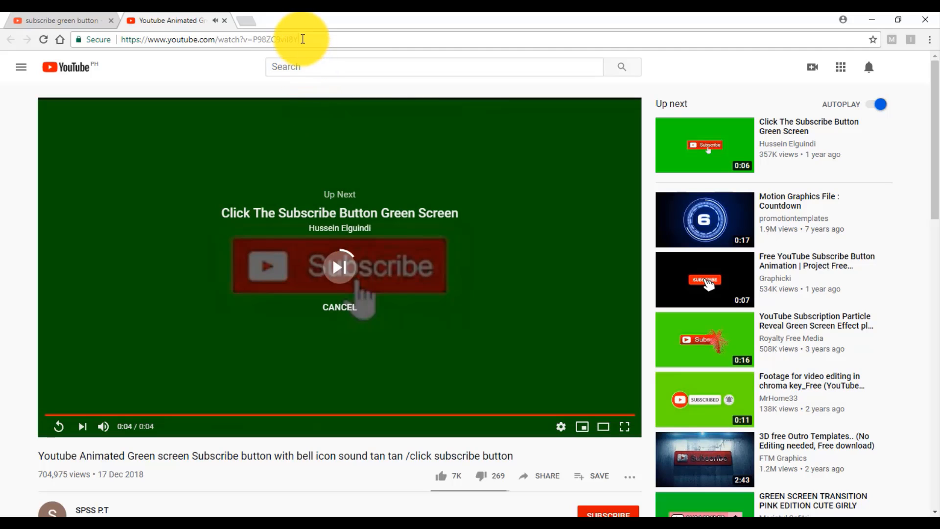
- Copy the video's web address and load freeyoutubedownloader.online in another new tab
left_click(287, 39)
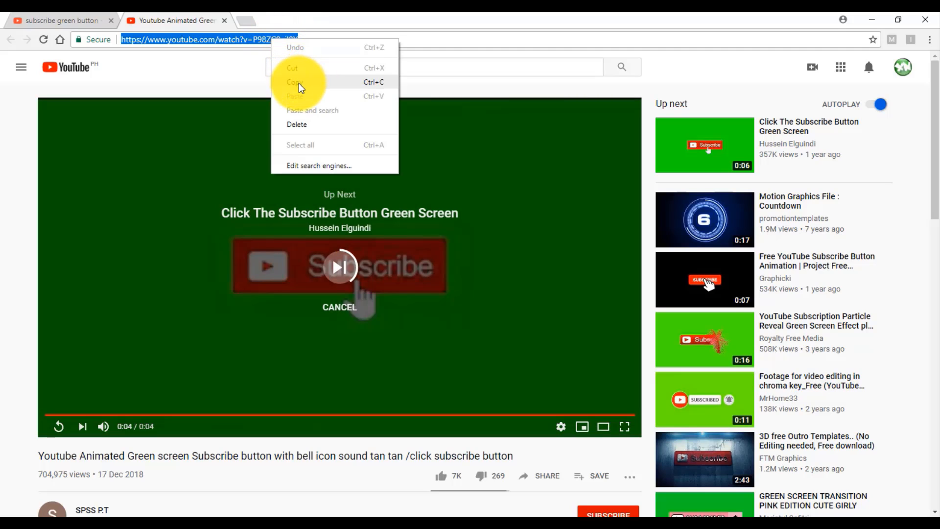
left_click(299, 83)
left_click(249, 22)
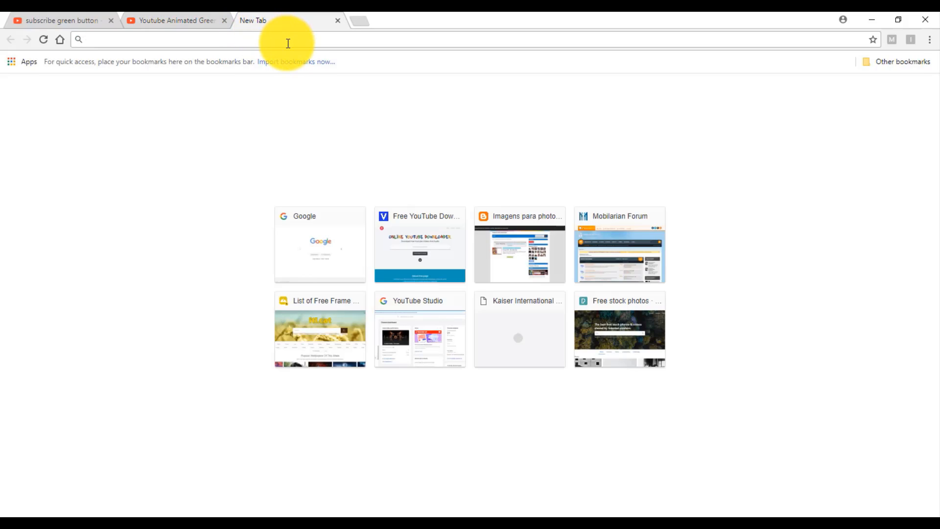
type("freeyoutubedownloader.online")
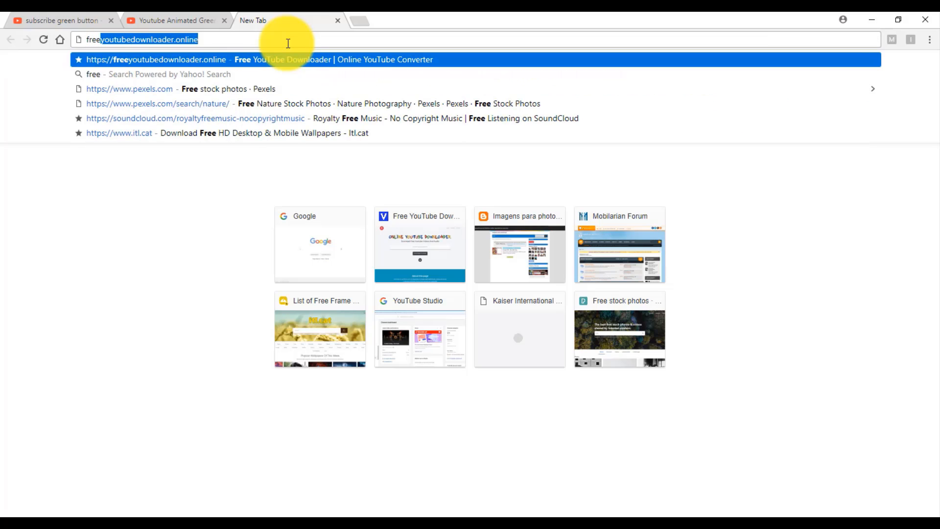
left_click(235, 44)
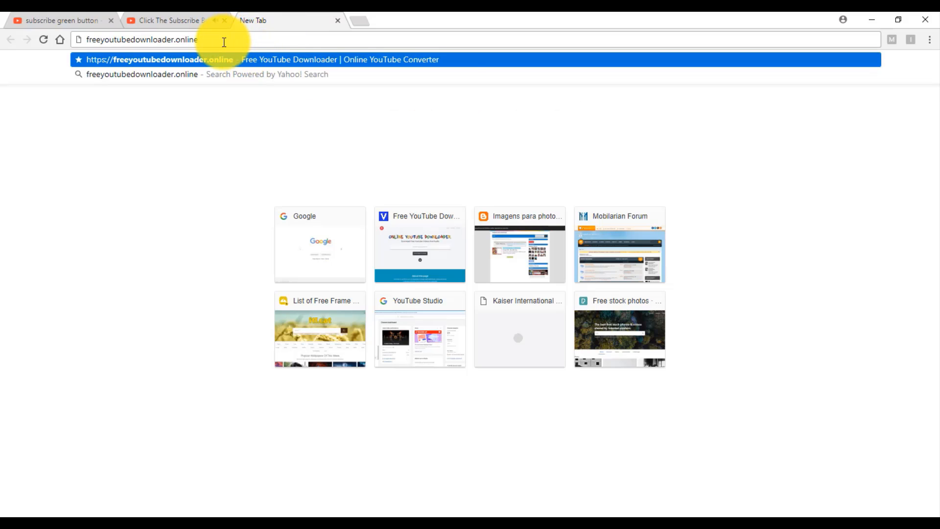
key("ctrl+alt+d")
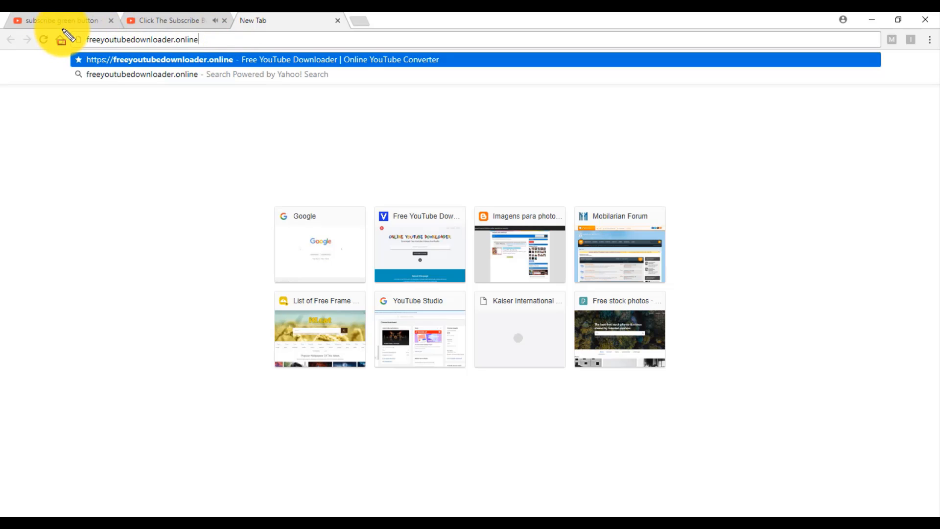
left_click_drag(60, 29, 233, 51)
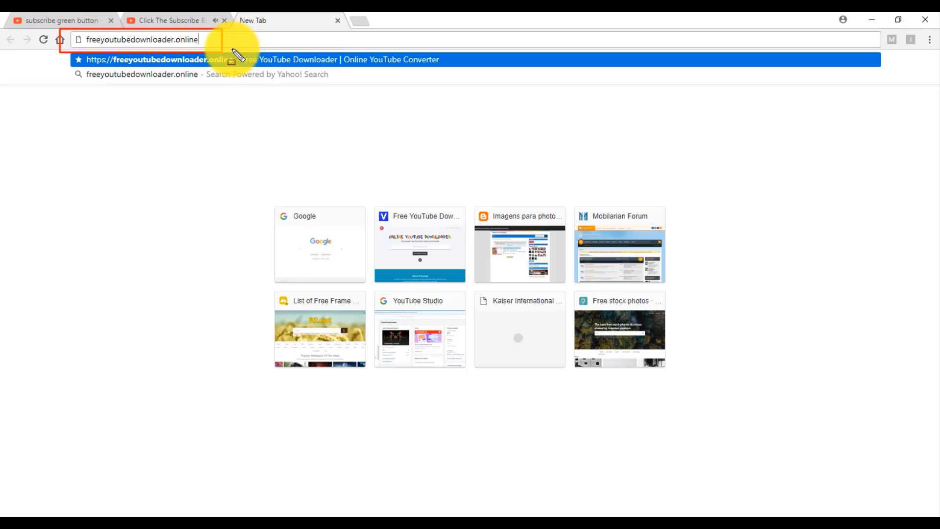
key("Escape")
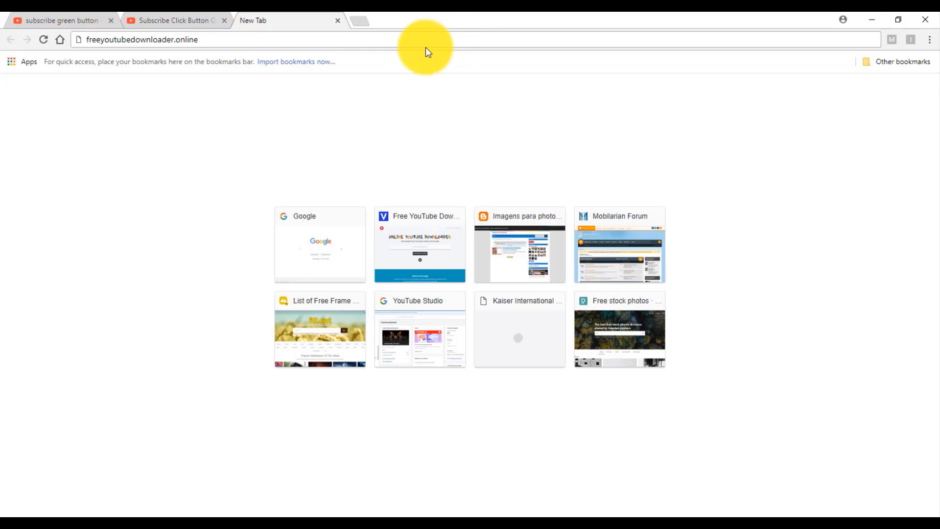
key("Return")
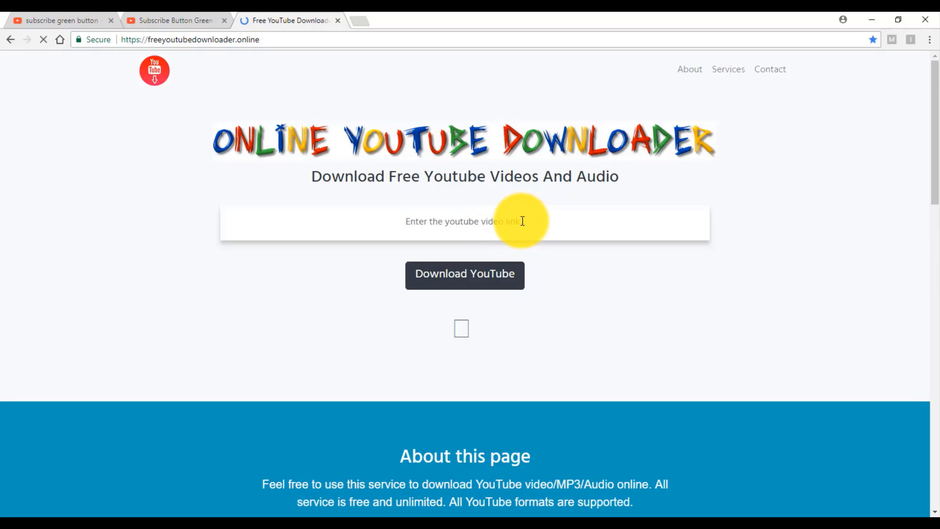
- Paste the copied YouTube link into the downloader page and fetch the video's download options
left_click(522, 221)
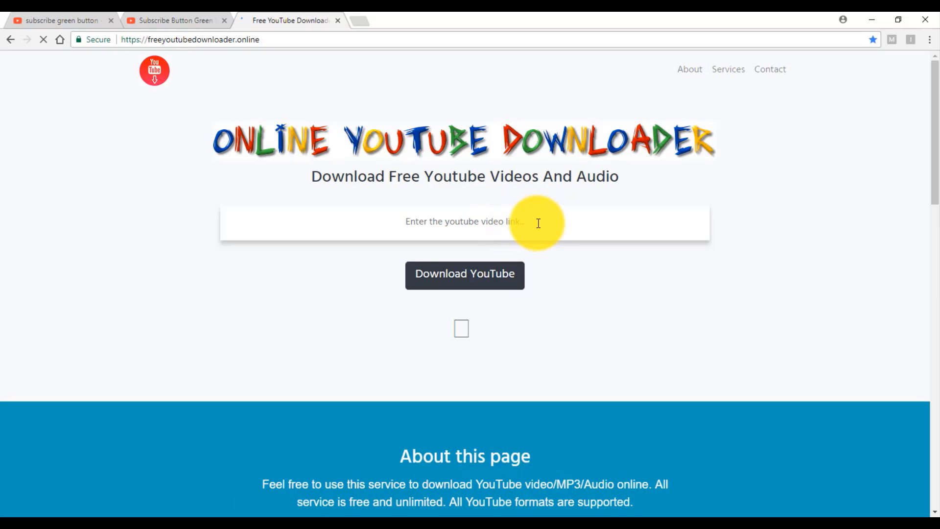
right_click(538, 223)
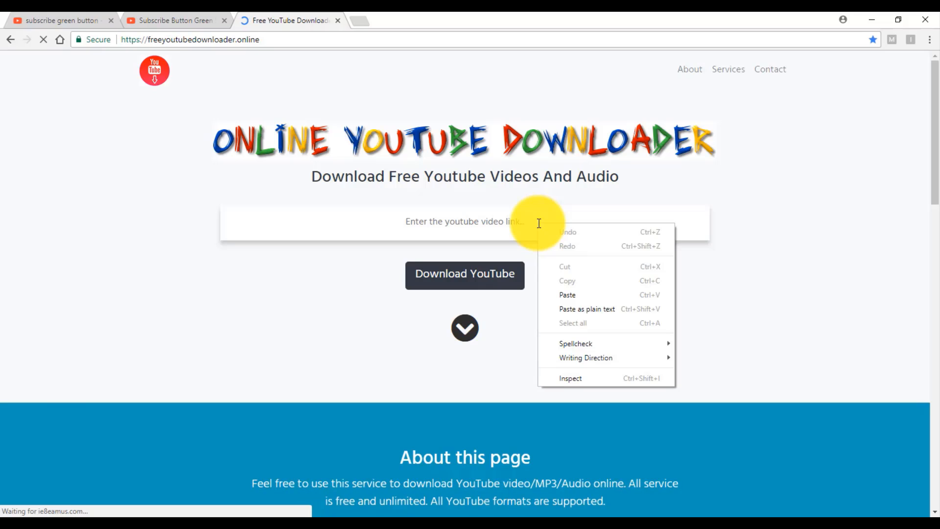
left_click(578, 296)
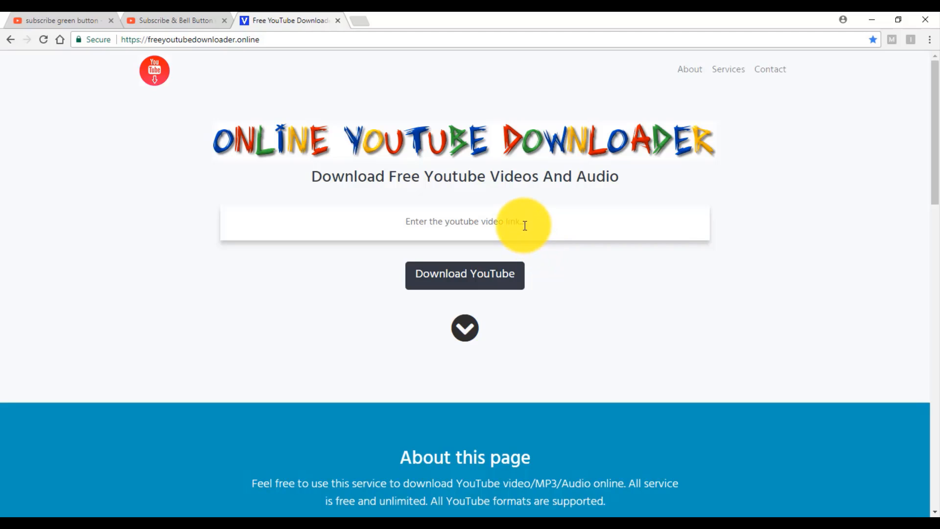
key("ctrl+v")
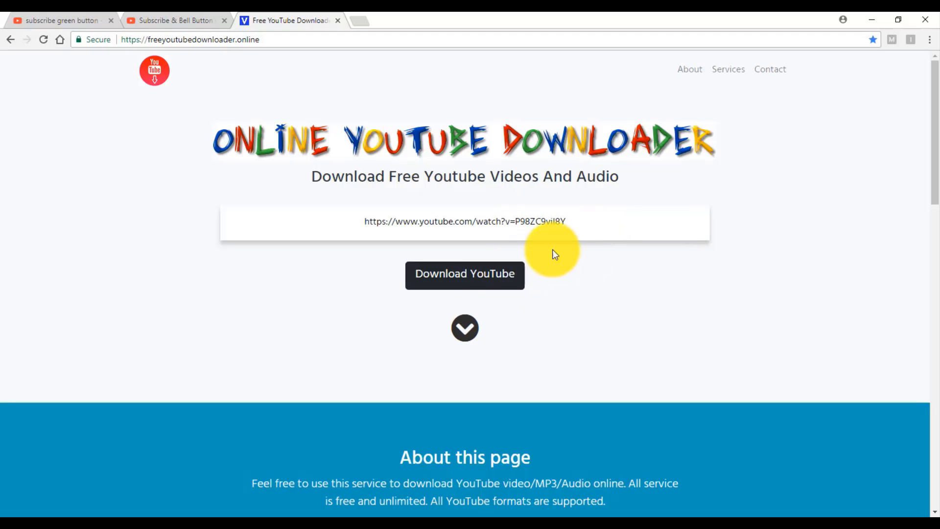
left_click(518, 287)
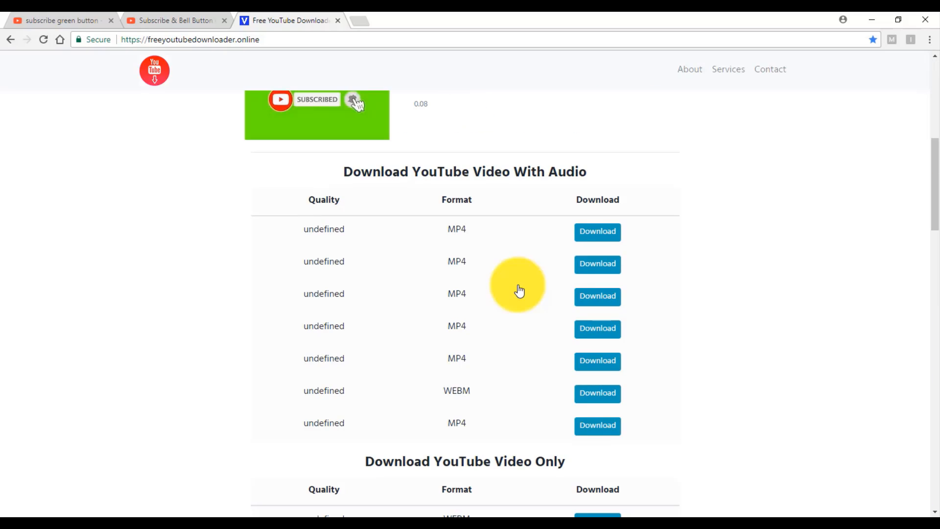
- Download the first MP4 version offered under Download YouTube Video With Audio
scroll(514, 266, "up", 3)
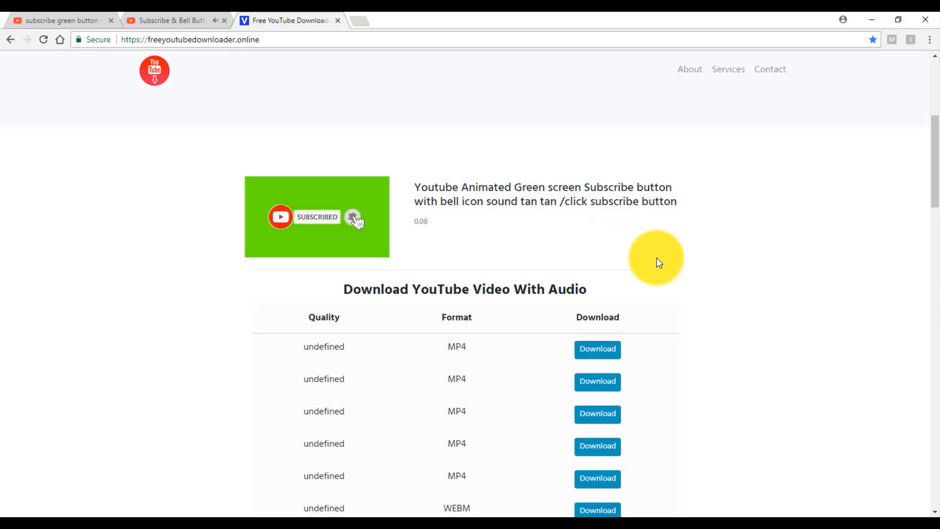
scroll(656, 257, "down", 1)
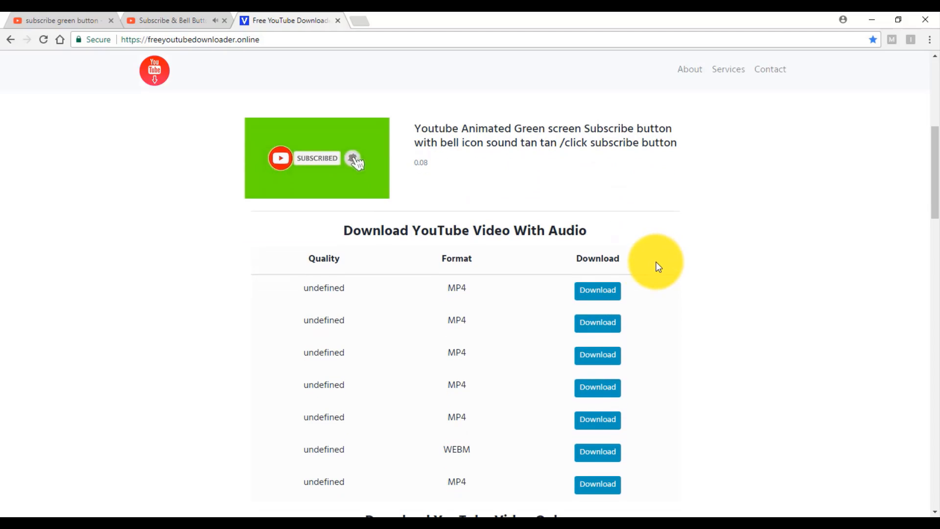
left_click(617, 296)
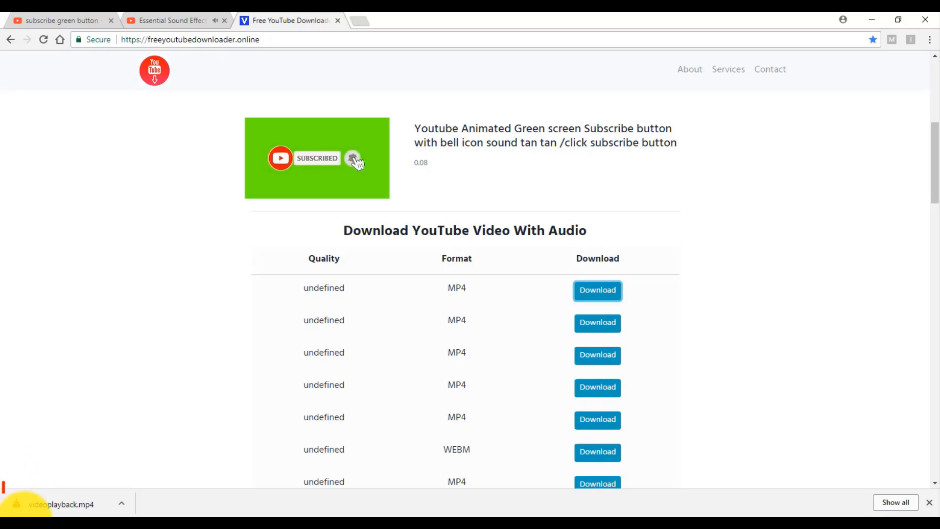
left_click_drag(133, 516, 146, 514)
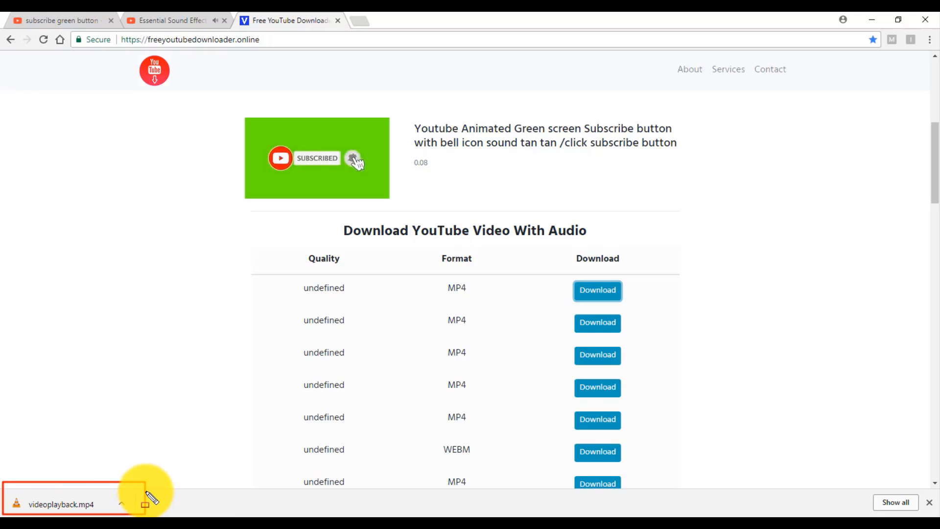
key("Escape")
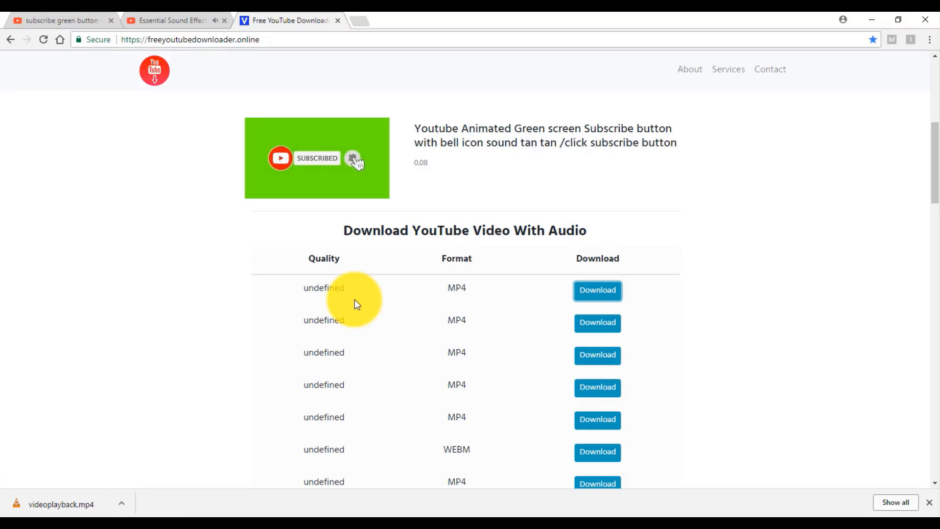
- Leave the browser for Camtasia and place video 1.mp4 on Track 2 directly after the spinningcomputer clip
left_click(920, 20)
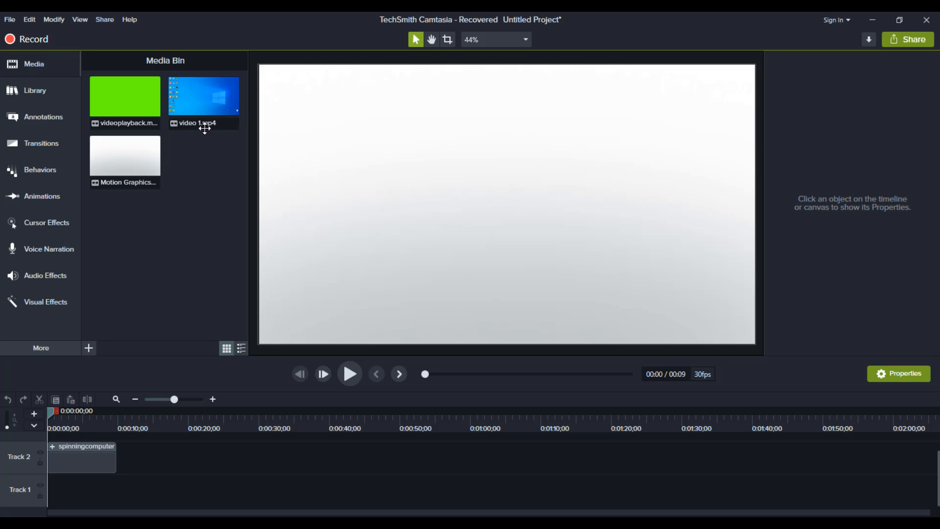
left_click(200, 106)
left_click_drag(201, 106, 123, 462)
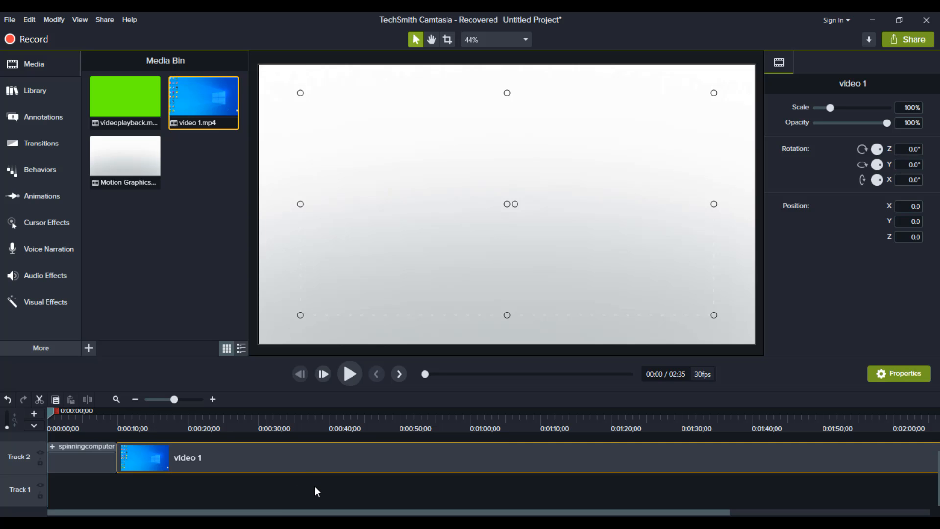
scroll(314, 483, "down", 3)
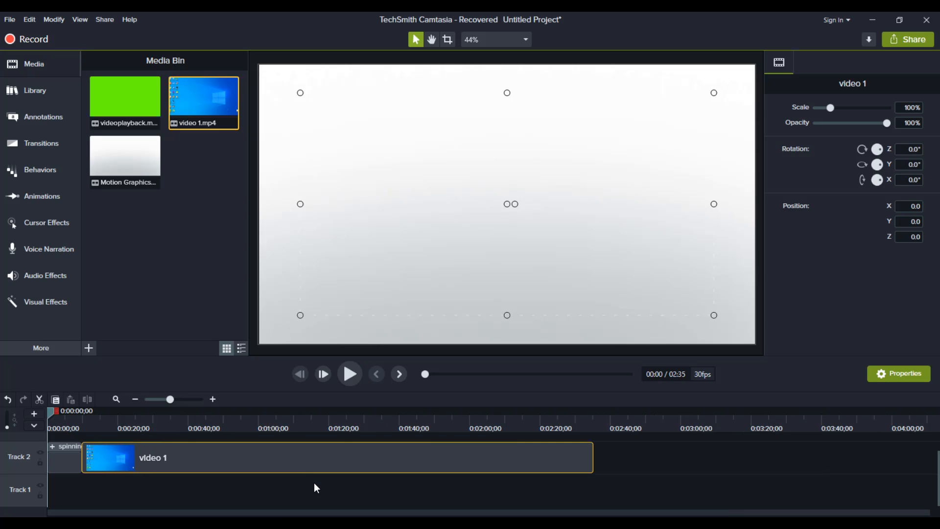
scroll(314, 483, "down", 1)
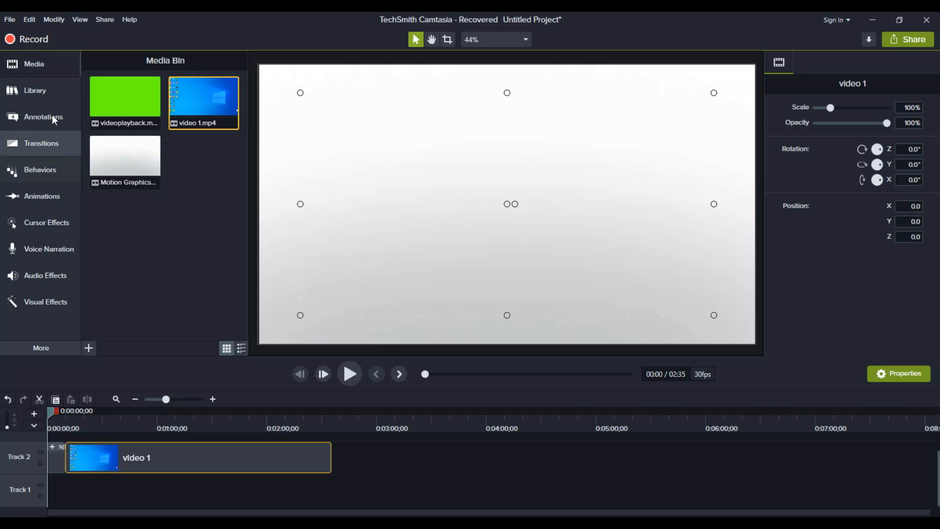
- Switch the asset library to Camtasia 2019 and expand its Outros folder
left_click(39, 93)
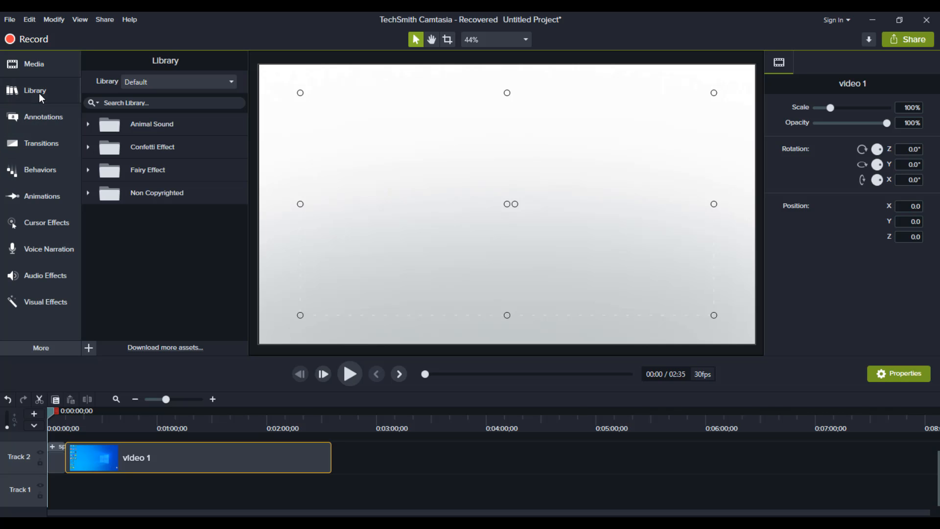
left_click(147, 85)
left_click(166, 111)
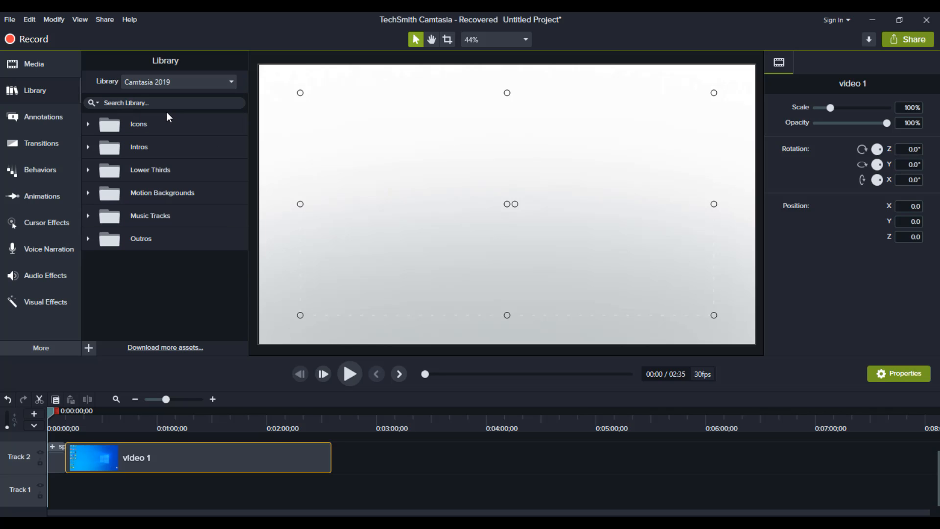
left_click(88, 240)
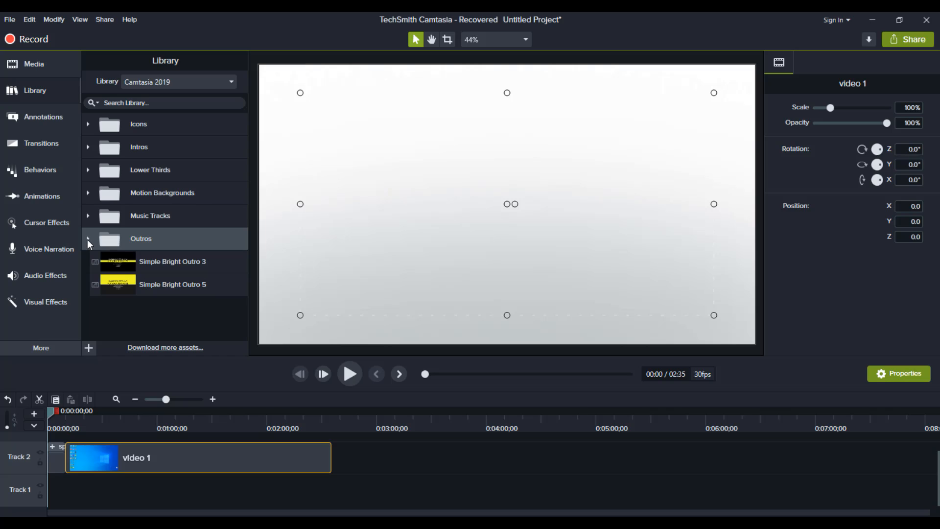
- Preview Simple Bright Outro 3 and place it on Track 2 directly after the video 1 clip
left_click(146, 264)
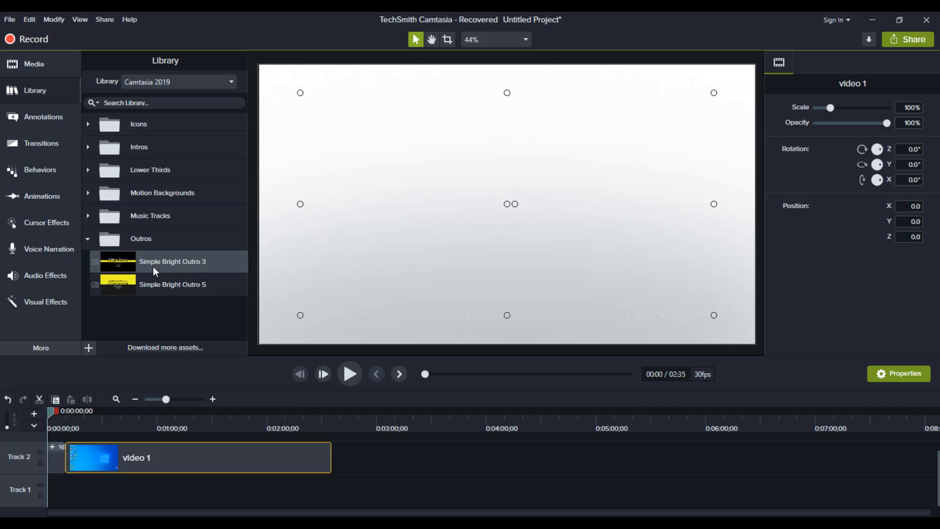
right_click(199, 262)
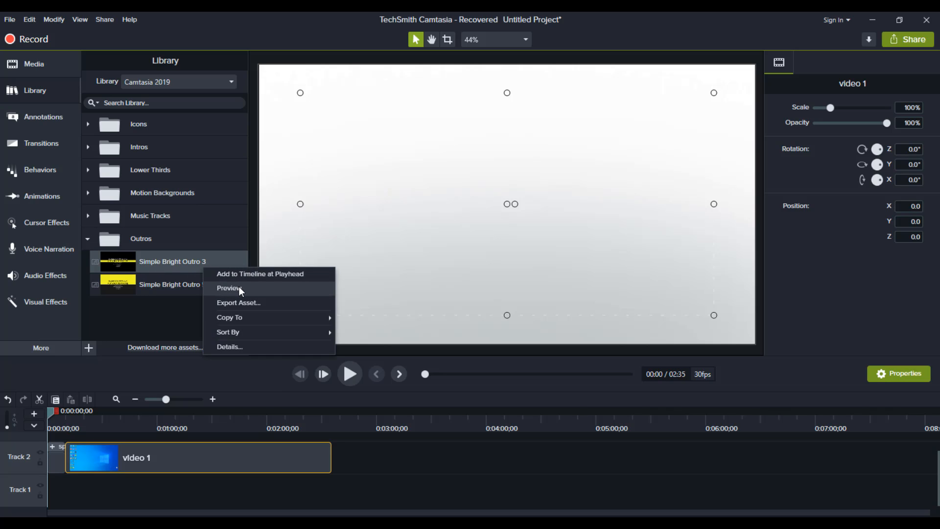
left_click(239, 288)
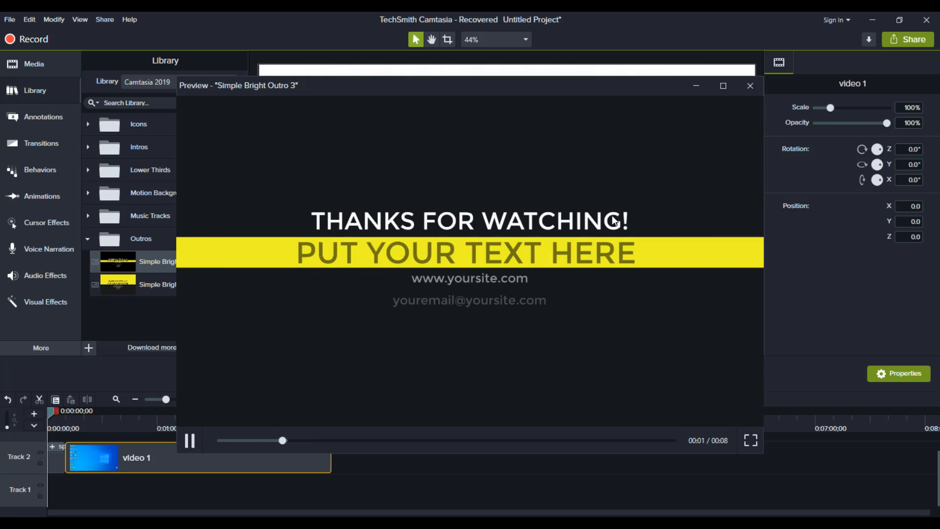
left_click(750, 86)
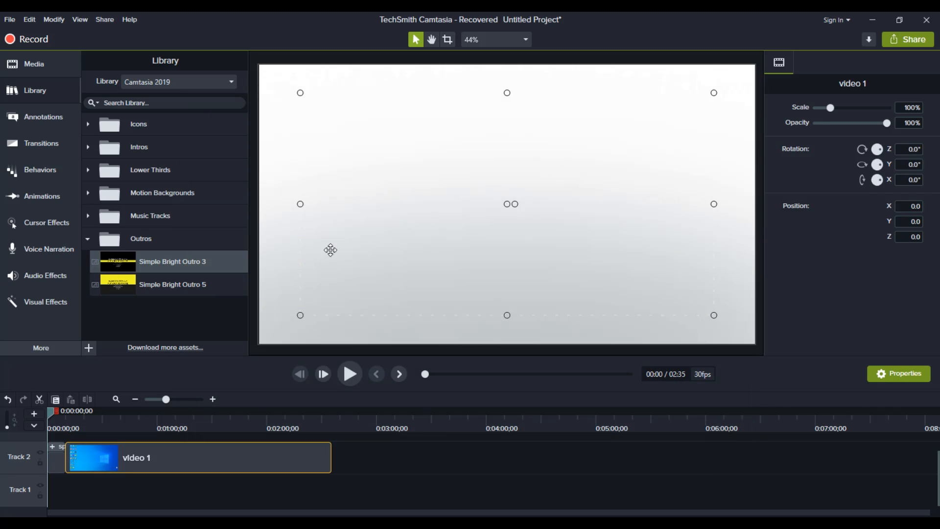
left_click_drag(145, 273, 334, 459)
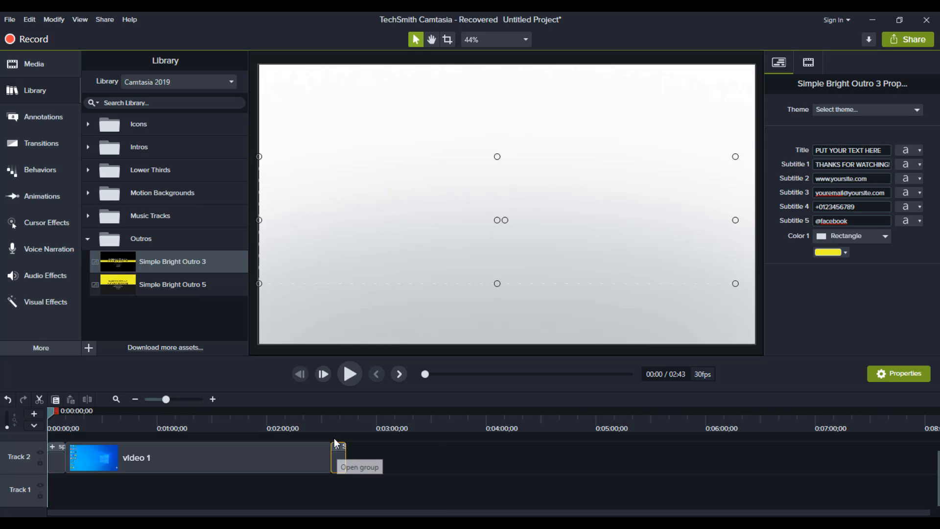
- Put the playhead over the outro at 0:02:35;25 and move the text THANKS FOR WATCHING! from Subtitle 1 into its Title
left_click(332, 412)
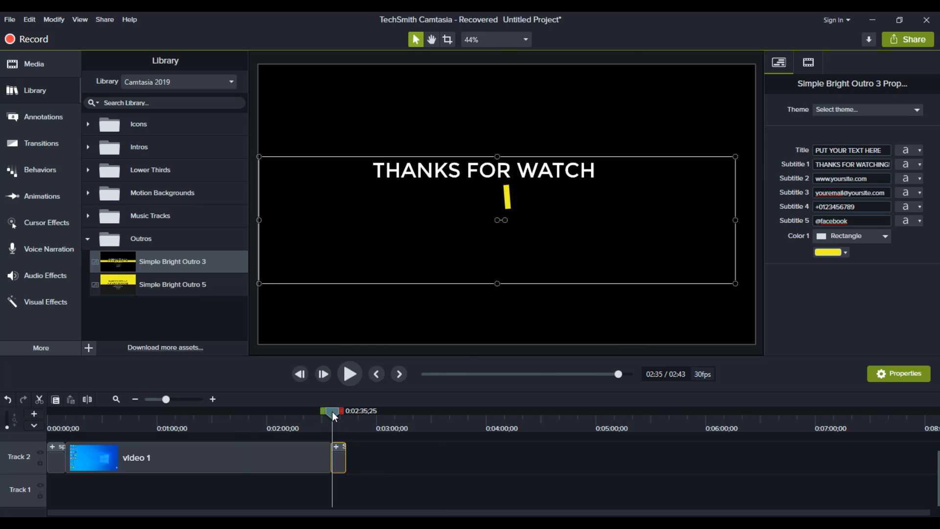
triple_click(882, 167)
key("ctrl+c")
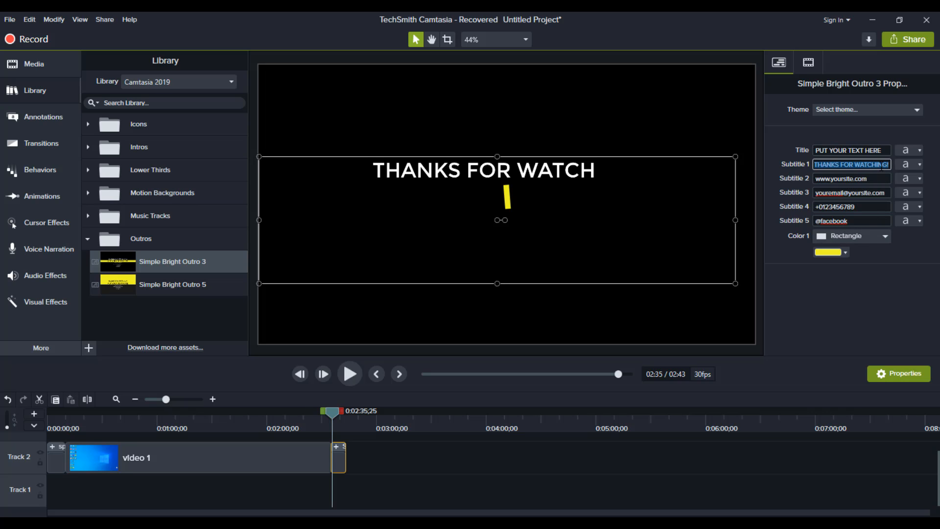
key("BackSpace")
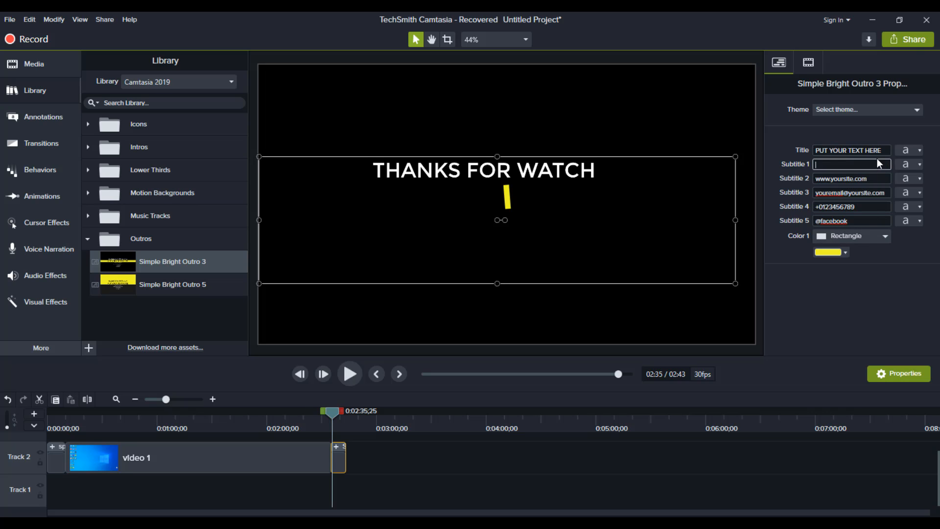
triple_click(876, 147)
key("ctrl+v")
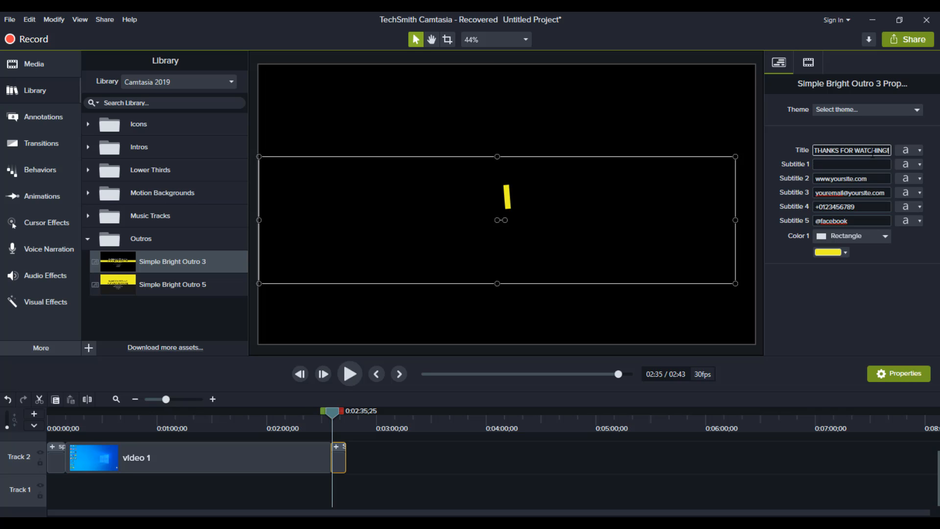
- Clear the outro's Subtitles 2 to 5 and view the title with the playhead at 0:02:37;04
triple_click(860, 177)
key("BackSpace")
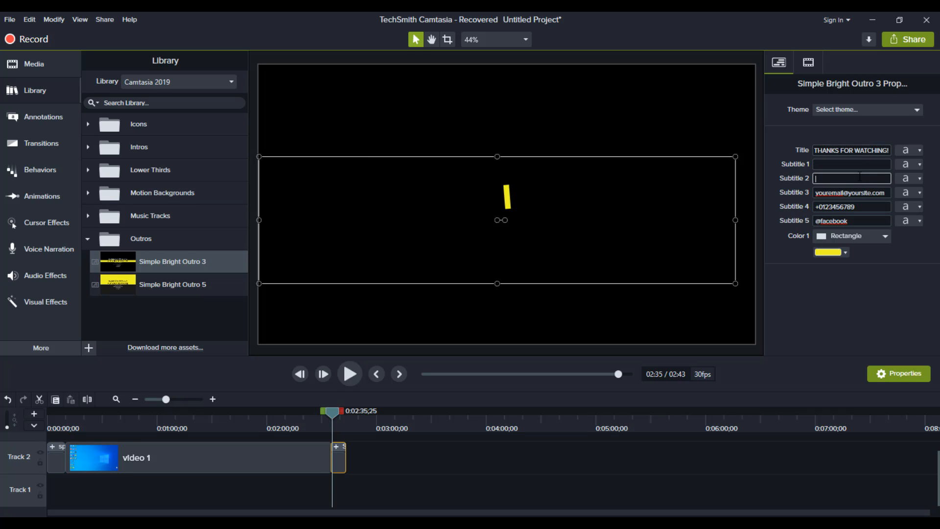
triple_click(854, 191)
key("BackSpace")
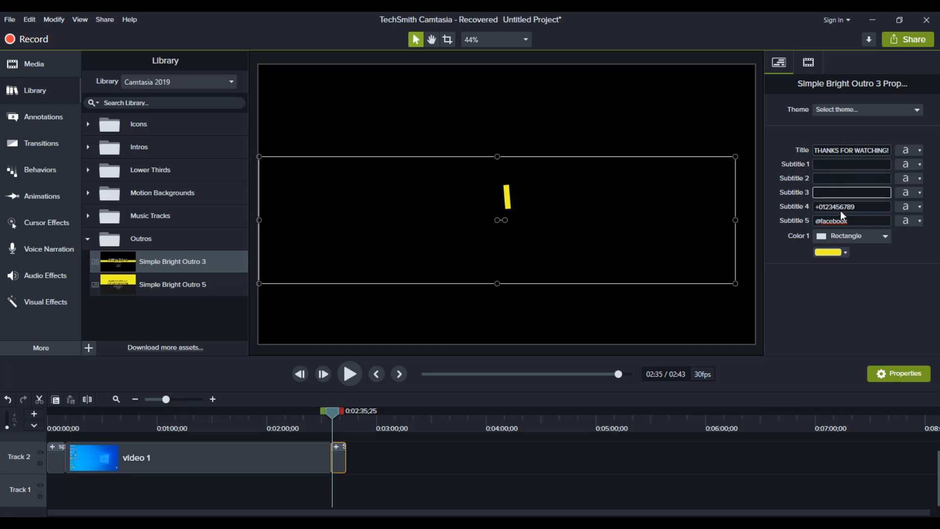
triple_click(842, 207)
key("BackSpace")
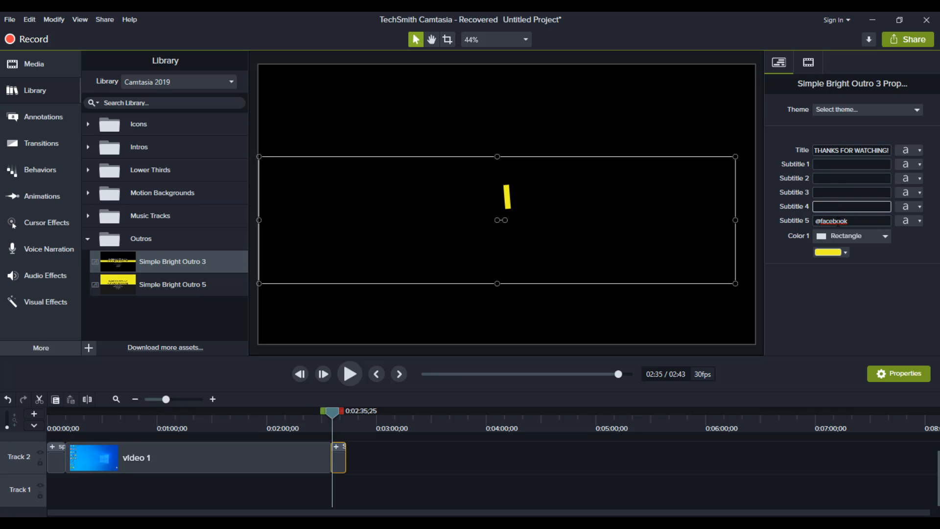
triple_click(839, 221)
key("BackSpace")
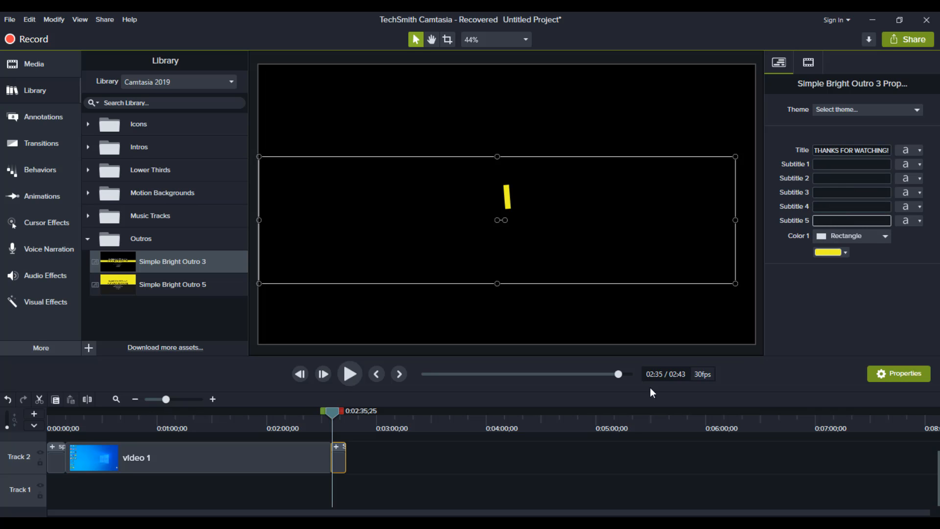
left_click(335, 414)
mouse_move(335, 414)
left_mouse_down()
mouse_move(342, 411)
mouse_move(328, 410)
mouse_move(337, 409)
left_mouse_up()
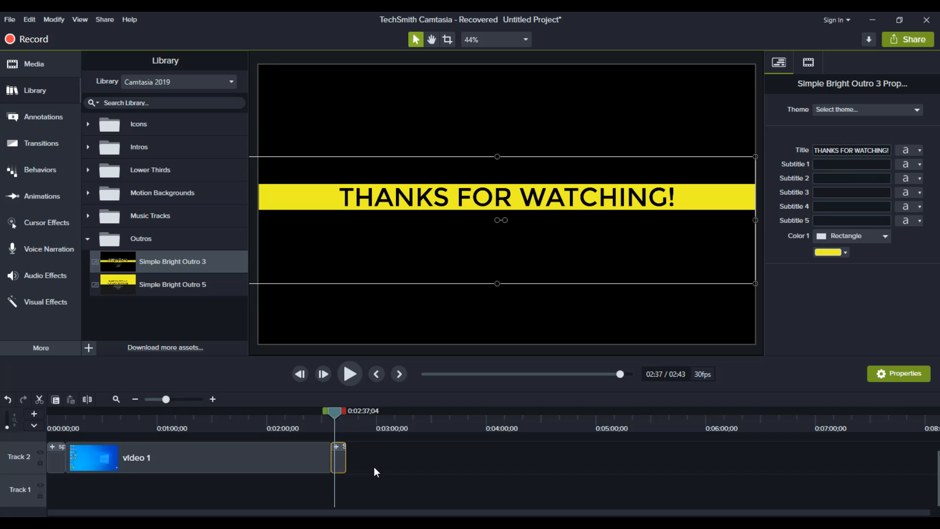
- Place the green screen videoplayback clip from the media bin on Track 3, starting together with the outro
scroll(374, 466, "up", 1)
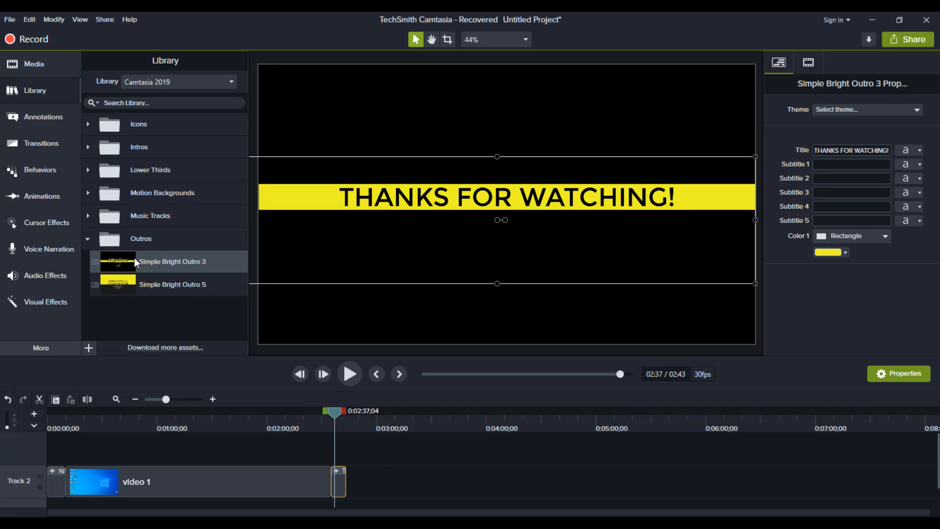
left_click(40, 66)
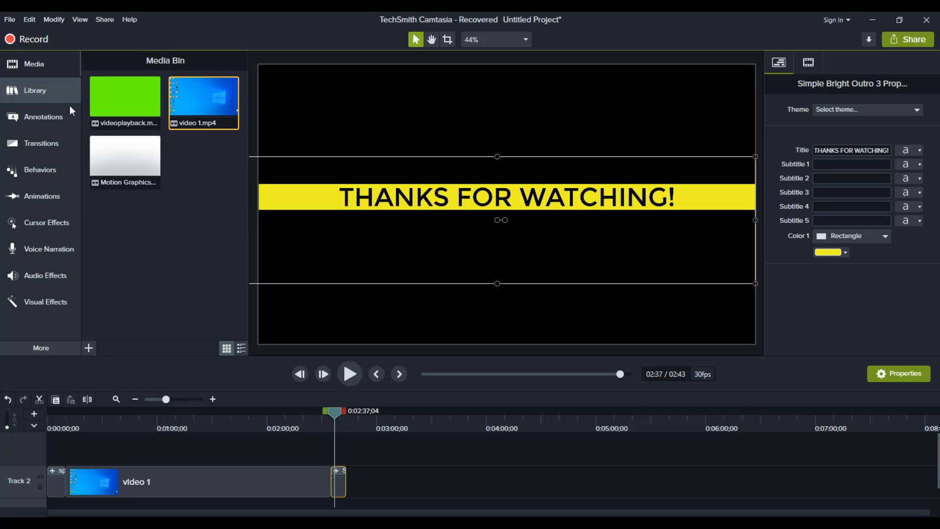
left_click(109, 108)
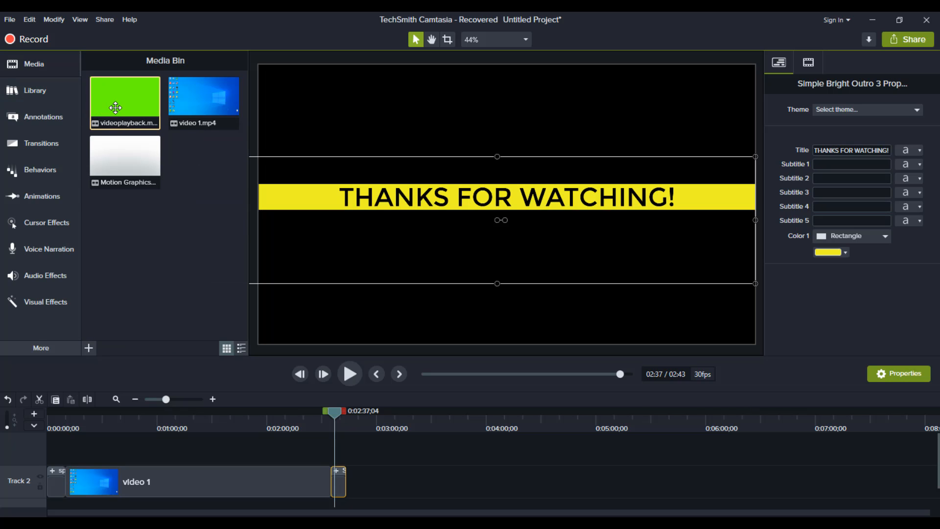
left_click_drag(128, 127, 341, 449)
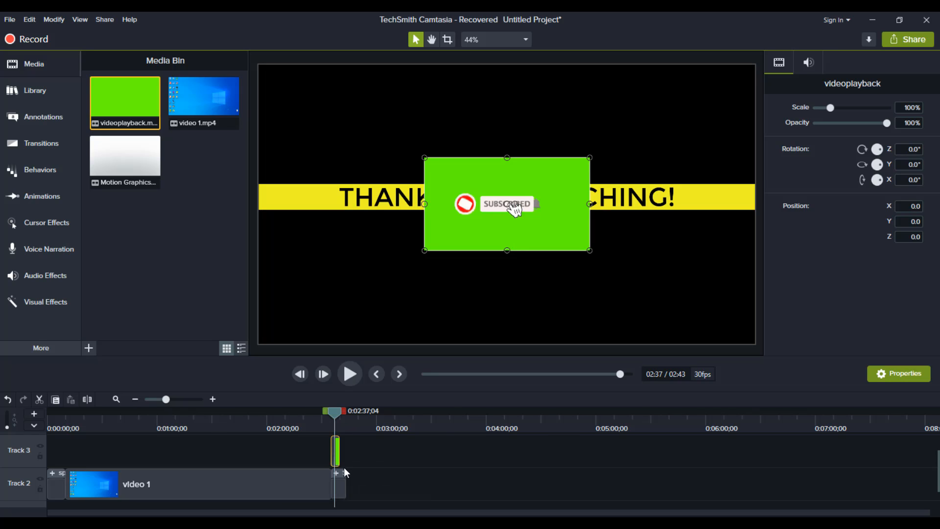
- Move the green screen subscribe clip straight down on the canvas to just below the outro's yellow title bar, Y about -236
scroll(343, 468, "up", 2)
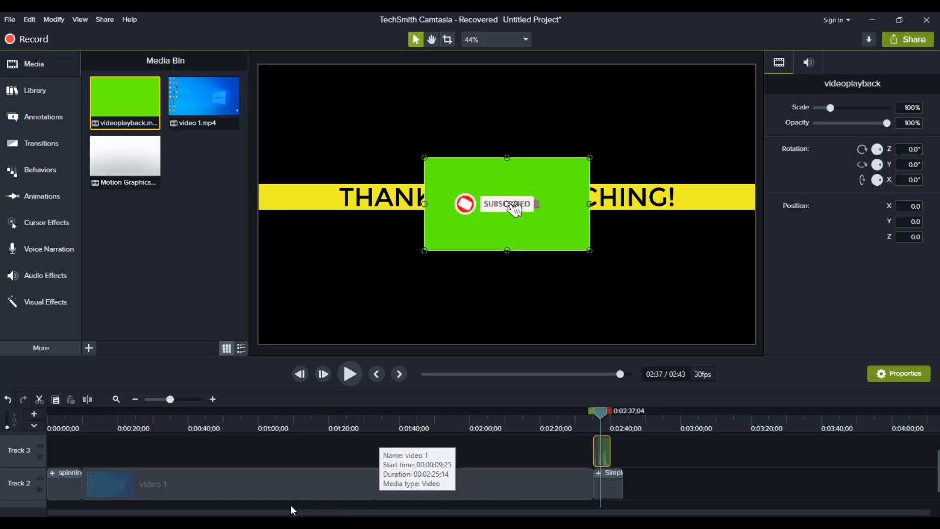
scroll(730, 485, "up", 1)
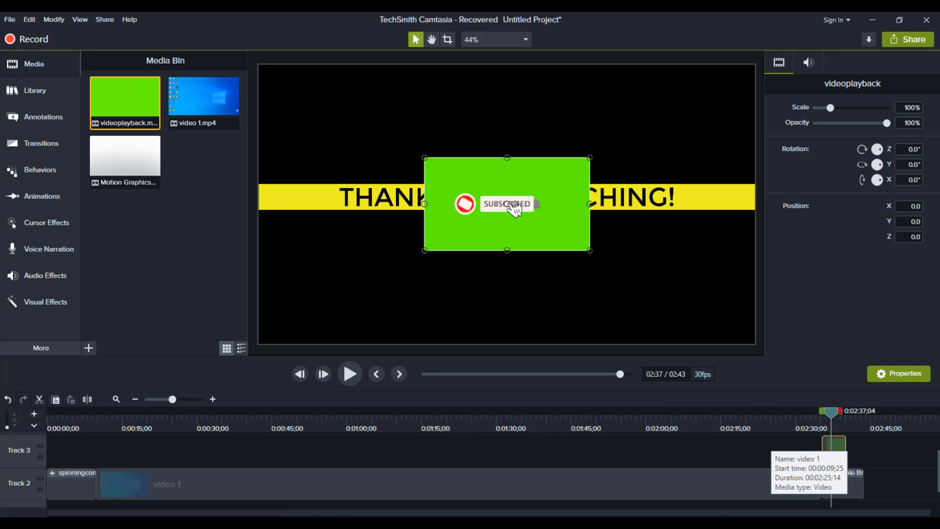
scroll(721, 517, "up", 1)
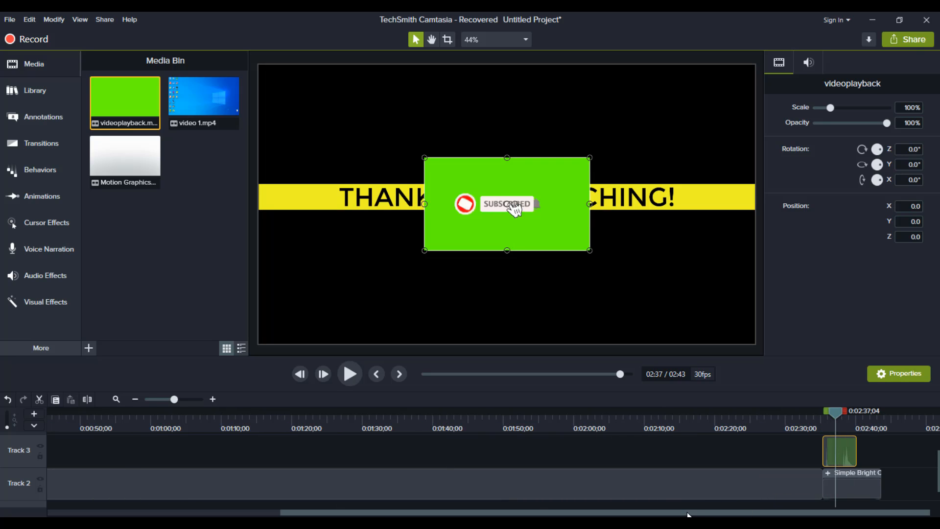
scroll(717, 480, "up", 1)
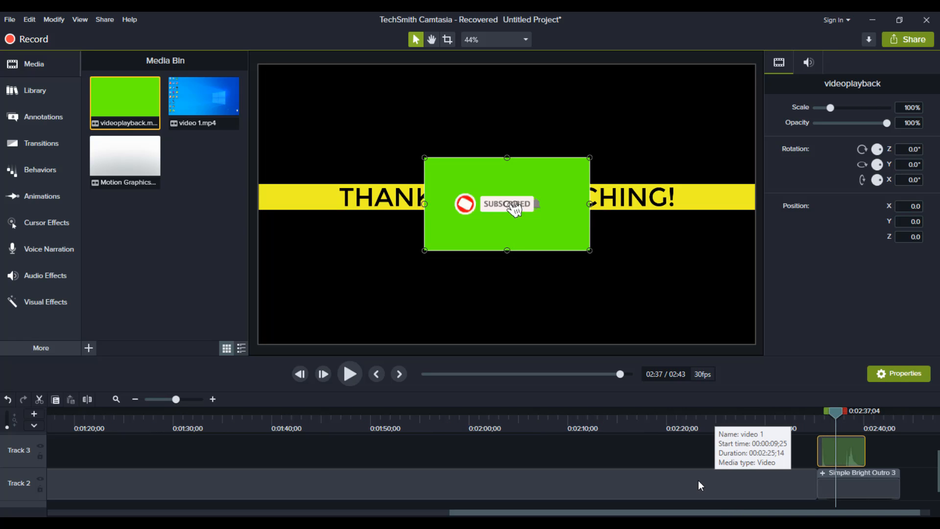
scroll(870, 462, "up", 2)
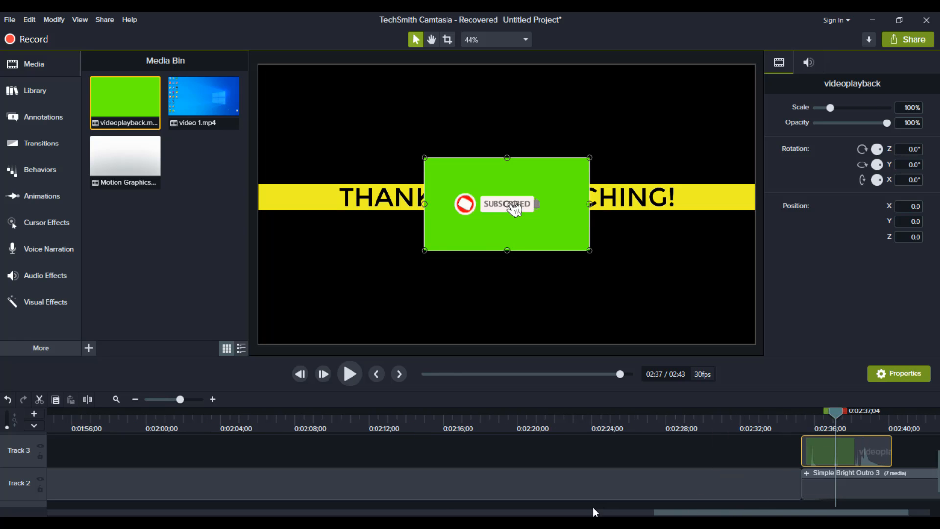
left_click_drag(676, 512, 745, 513)
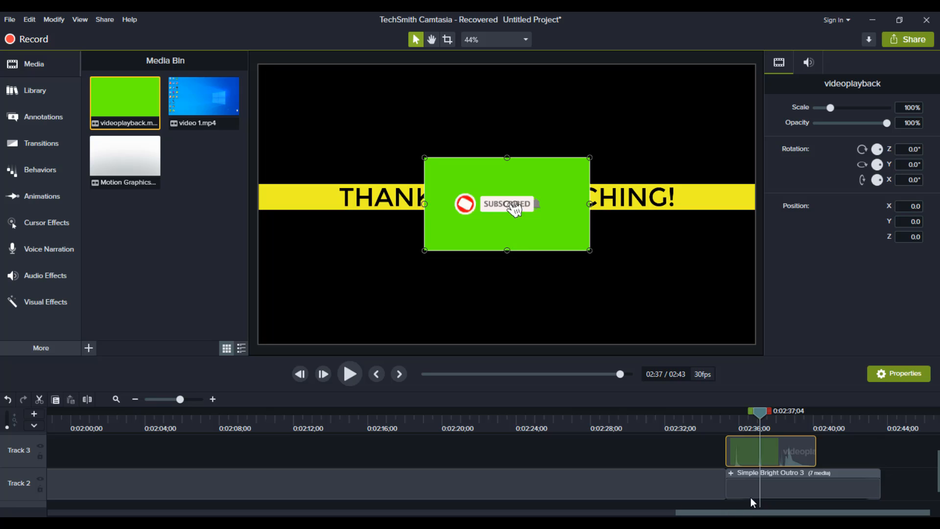
mouse_move(771, 458)
left_mouse_down()
mouse_move(784, 458)
mouse_move(775, 457)
left_mouse_up()
left_click_drag(561, 239, 568, 283)
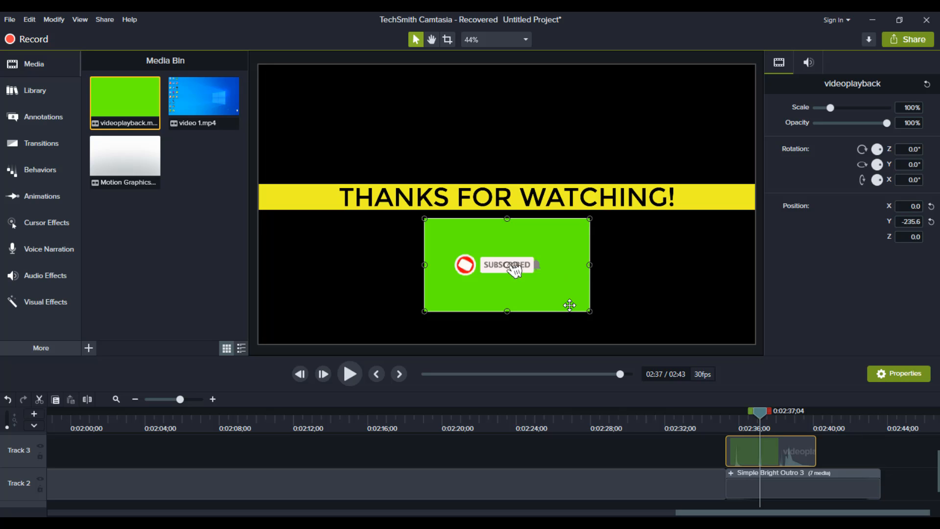
- Open the context options of the green screen subscribe clip on the canvas
right_click(565, 273)
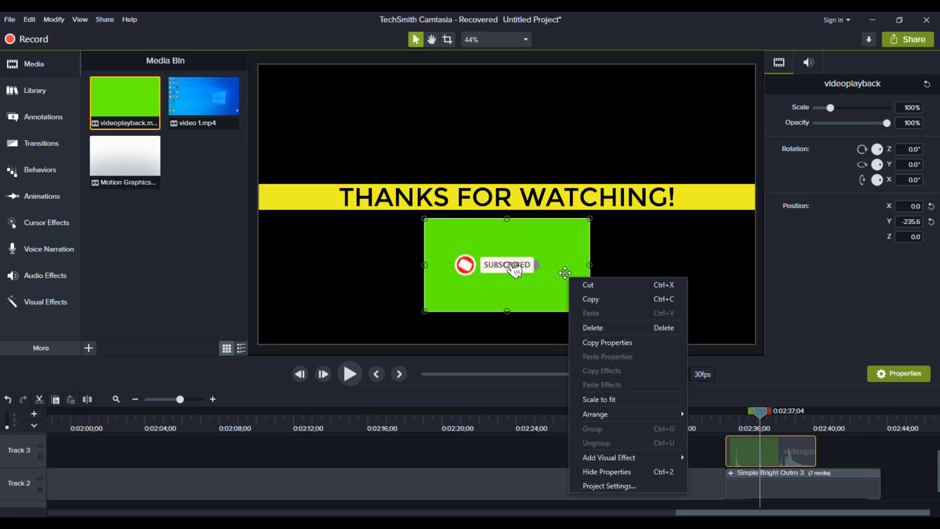